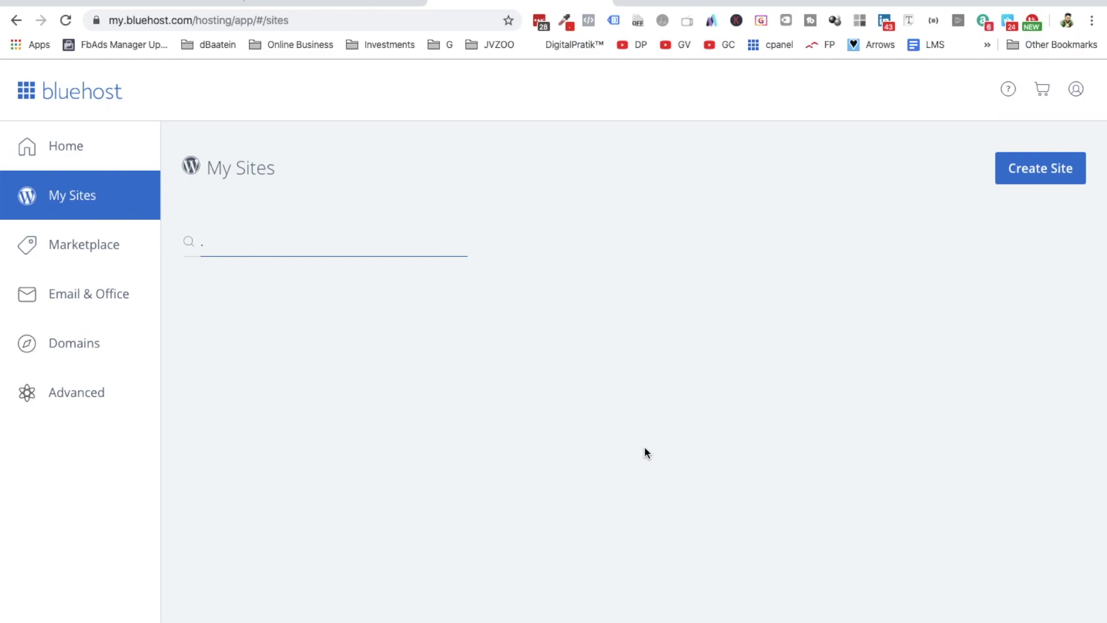
- Start creating a new site and name it 'Marketing With Smile'
{"action": "left_click", "coordinate": [1047, 172]}
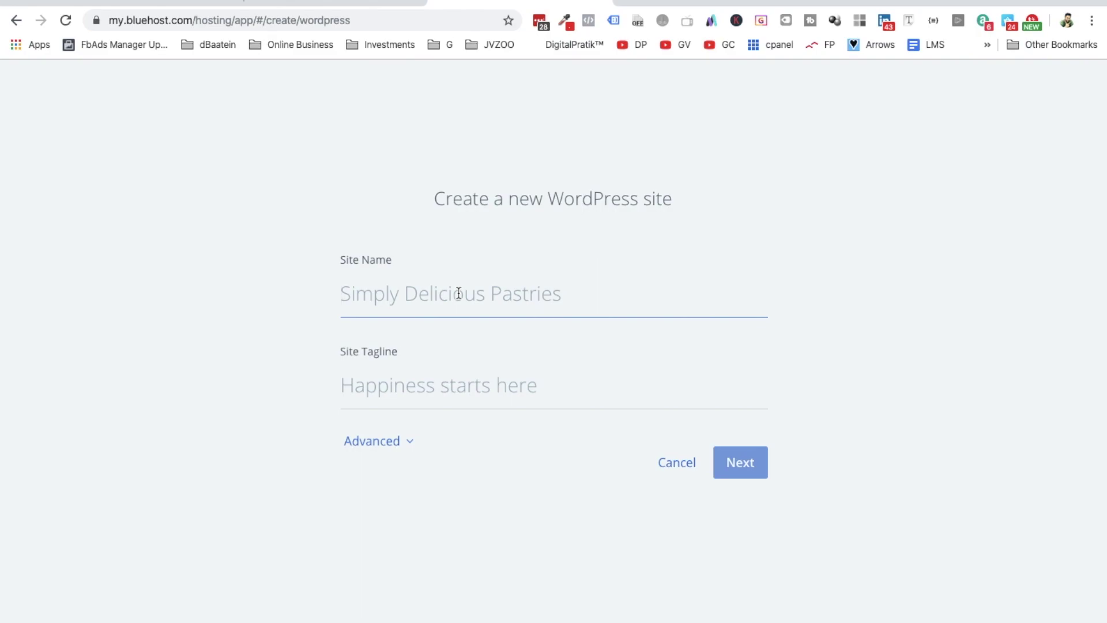
{"action": "type", "text": "Marketing With SMil"}
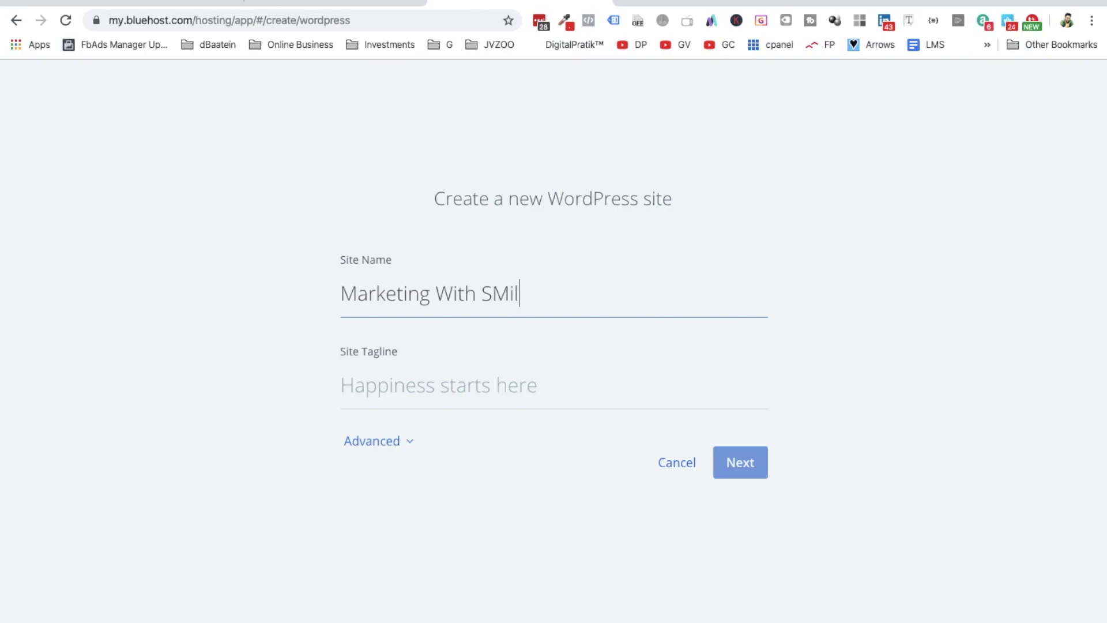
{"action": "key", "text": "BackSpace"}
{"action": "type", "text": "m"}
{"action": "key", "text": "BackSpace"}
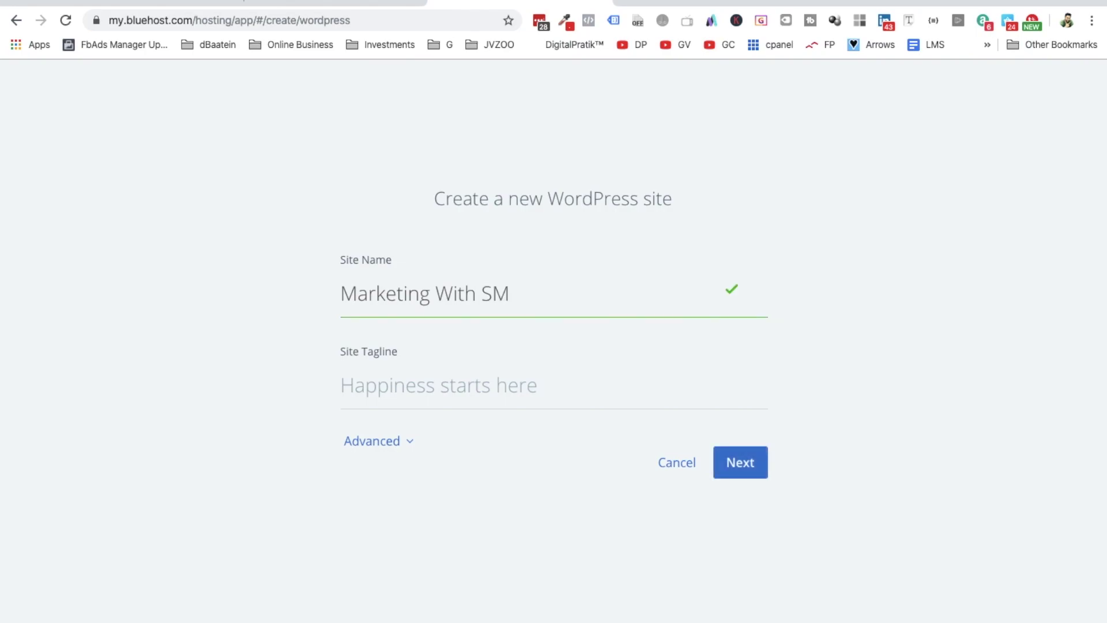
{"action": "key", "text": "BackSpace"}
{"action": "type", "text": "il"}
{"action": "key", "text": "BackSpace"}
{"action": "key", "text": "BackSpace"}
{"action": "type", "text": "mile"}
- Set the site tagline to 'Learn. Apply. Share!'
{"action": "left_click", "coordinate": [459, 397]}
{"action": "type", "text": "Marketing"}
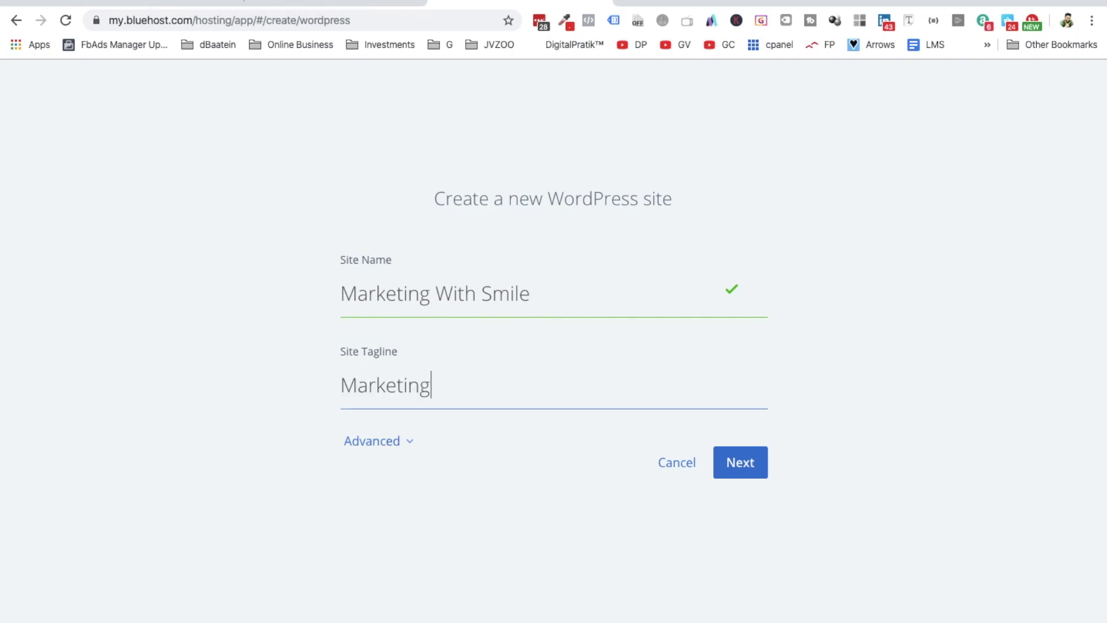
{"action": "key", "text": "ctrl+a"}
{"action": "type", "text": "Learn. Ap"}
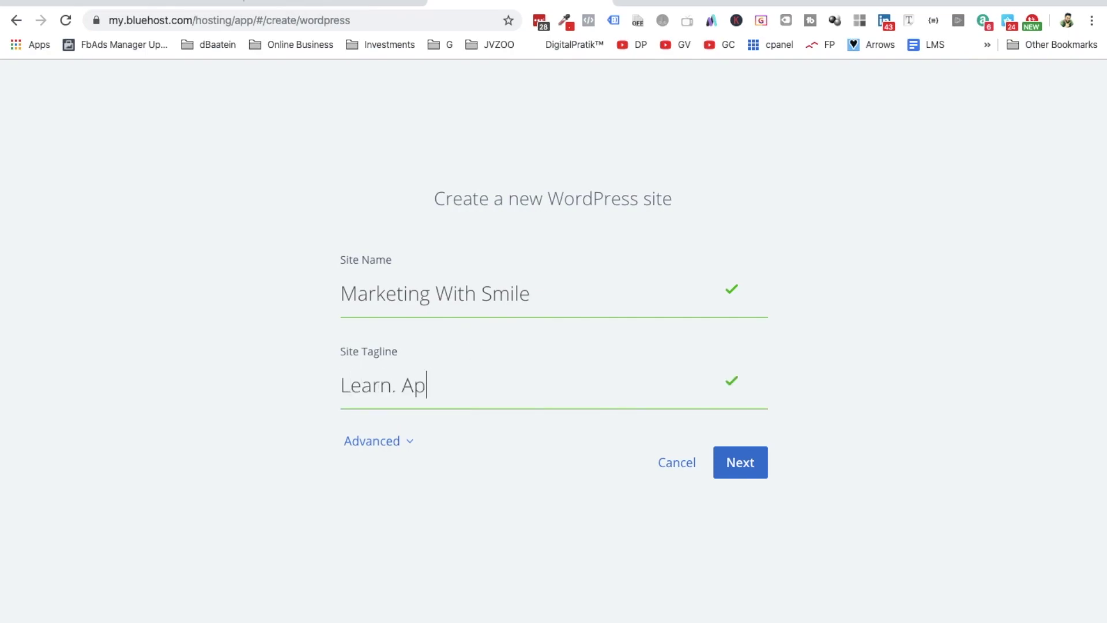
{"action": "type", "text": "ply. Share!"}
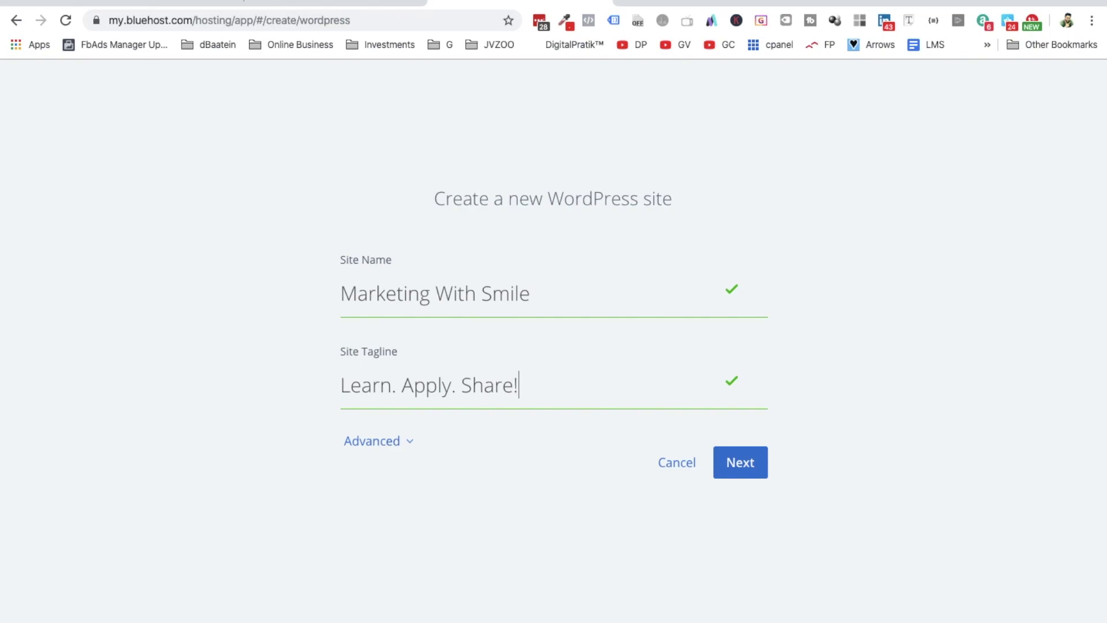
- Expand the Advanced section and enter the admin e-mail address
{"action": "left_click", "coordinate": [400, 441]}
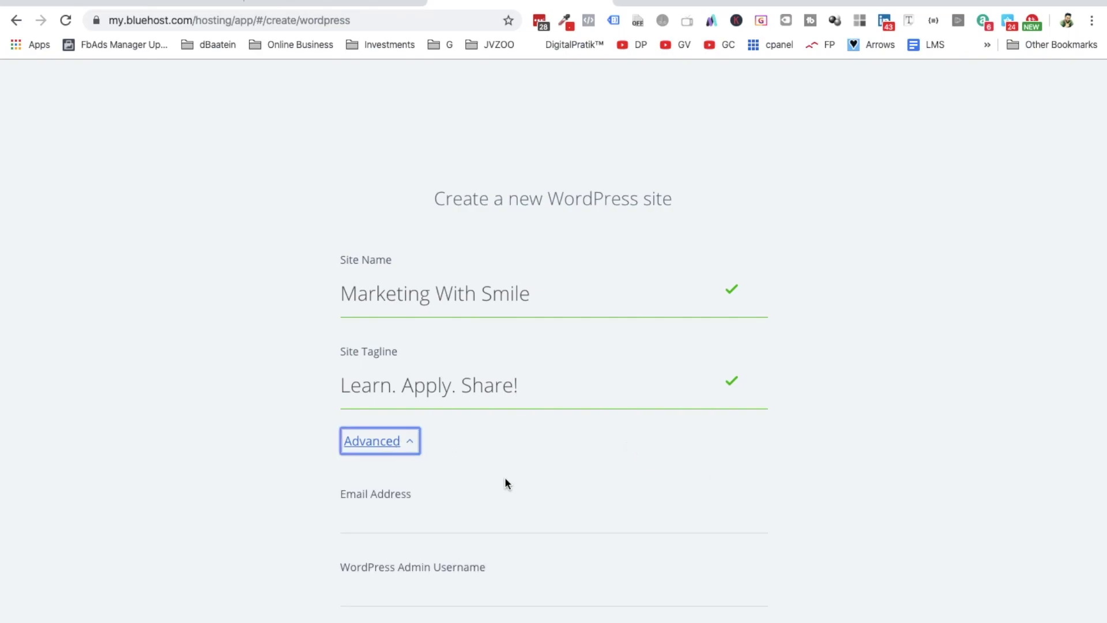
{"action": "scroll", "coordinate": [428, 489], "scroll_direction": "down", "scroll_amount": 2}
{"action": "scroll", "coordinate": [428, 488], "scroll_direction": "down", "scroll_amount": 3}
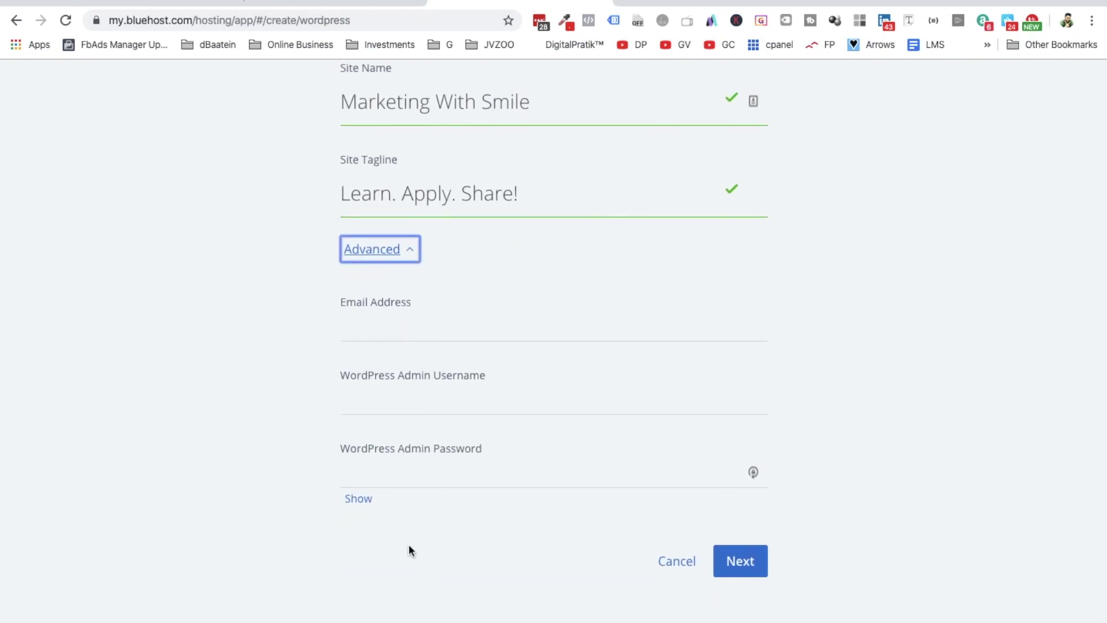
{"action": "left_click", "coordinate": [394, 328]}
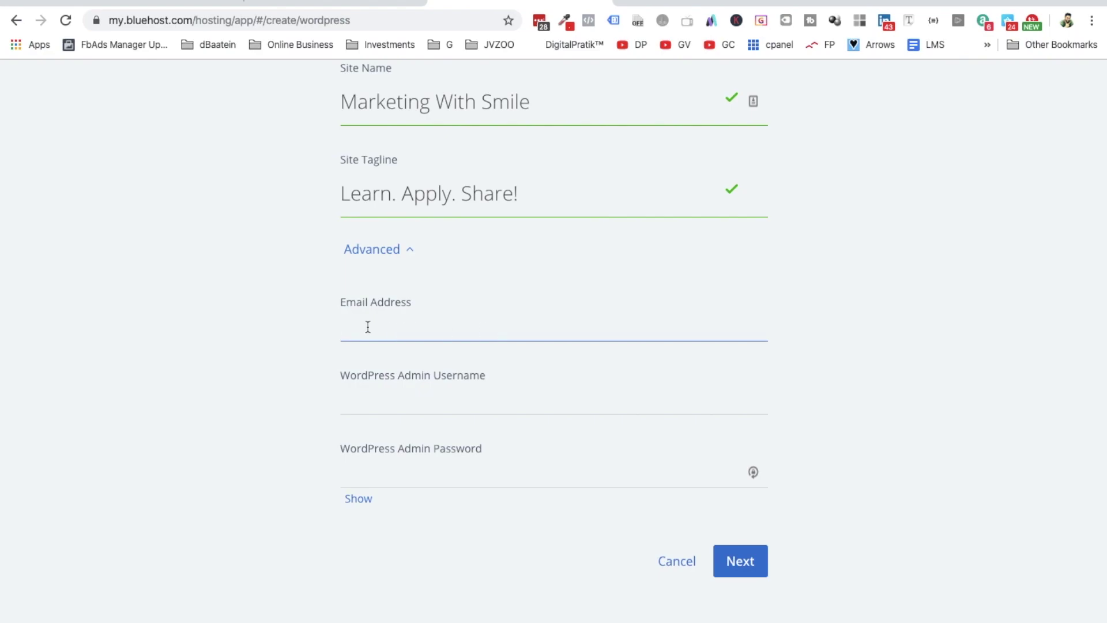
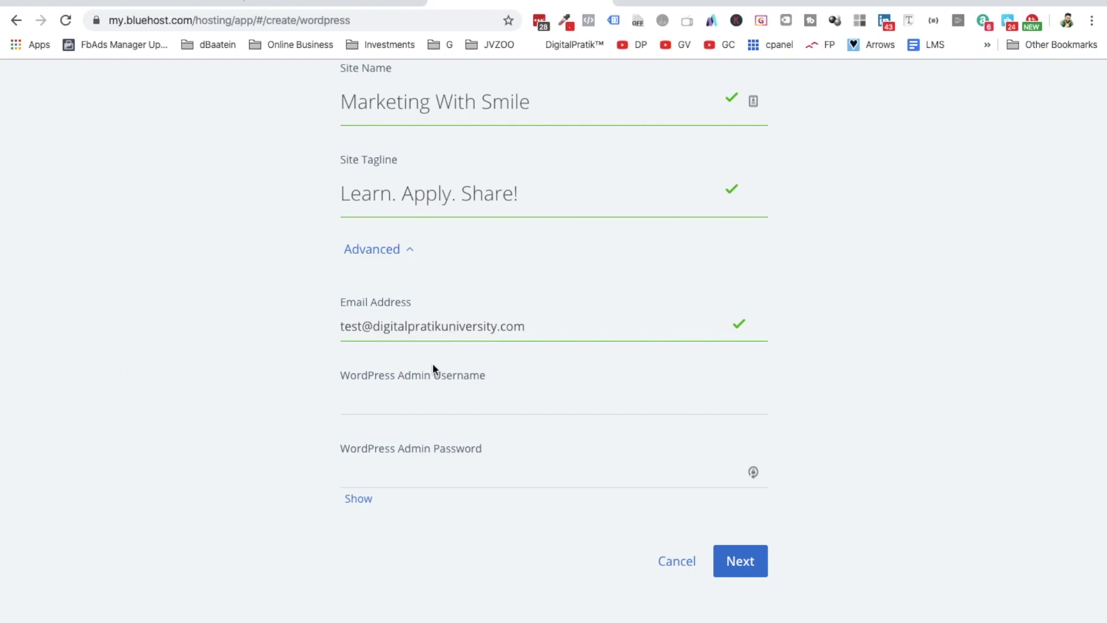
- Enter the WordPress admin username and continue to the Choose a Domain step
{"action": "left_click", "coordinate": [415, 409]}
{"action": "type", "text": "marke"}
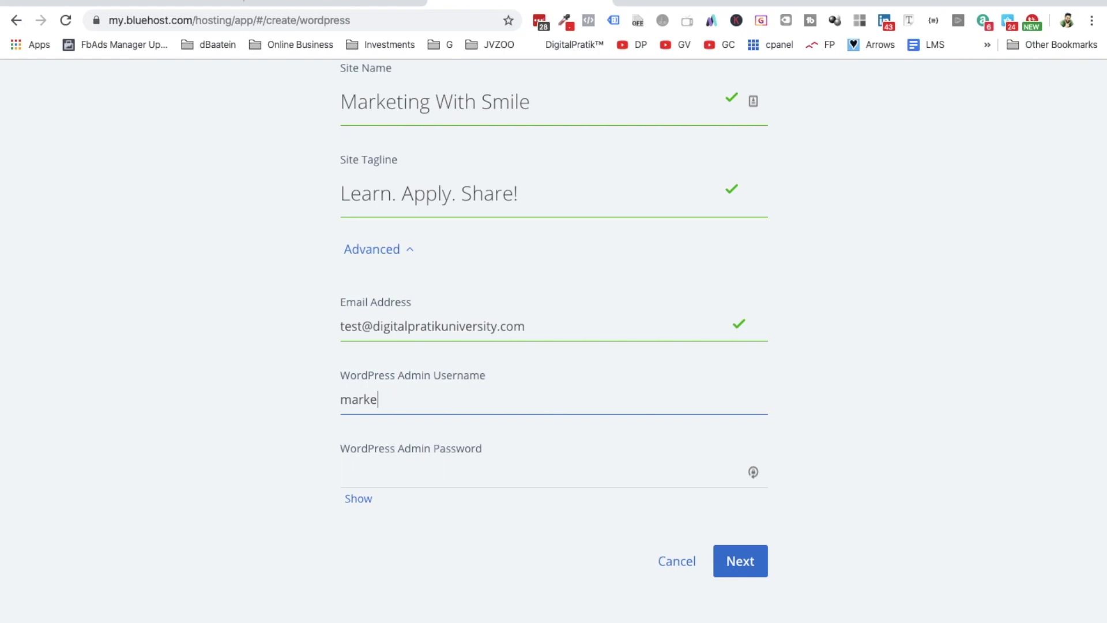
{"action": "type", "text": "tingwithsmile"}
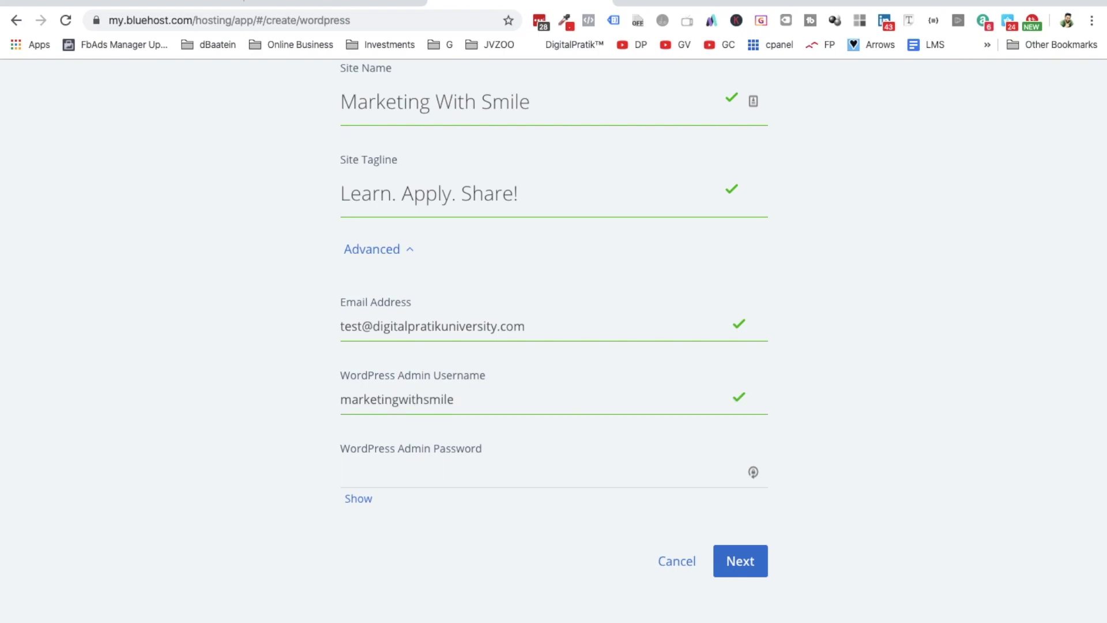
{"action": "type", "text": "UNI"}
{"action": "left_click", "coordinate": [423, 472]}
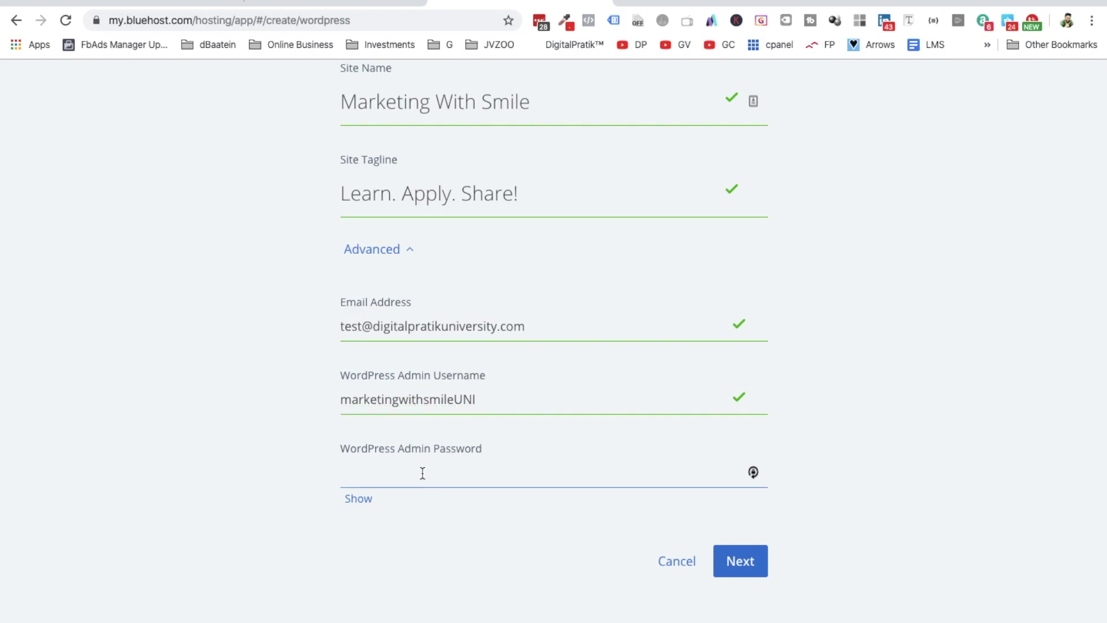
{"action": "left_click", "coordinate": [740, 561]}
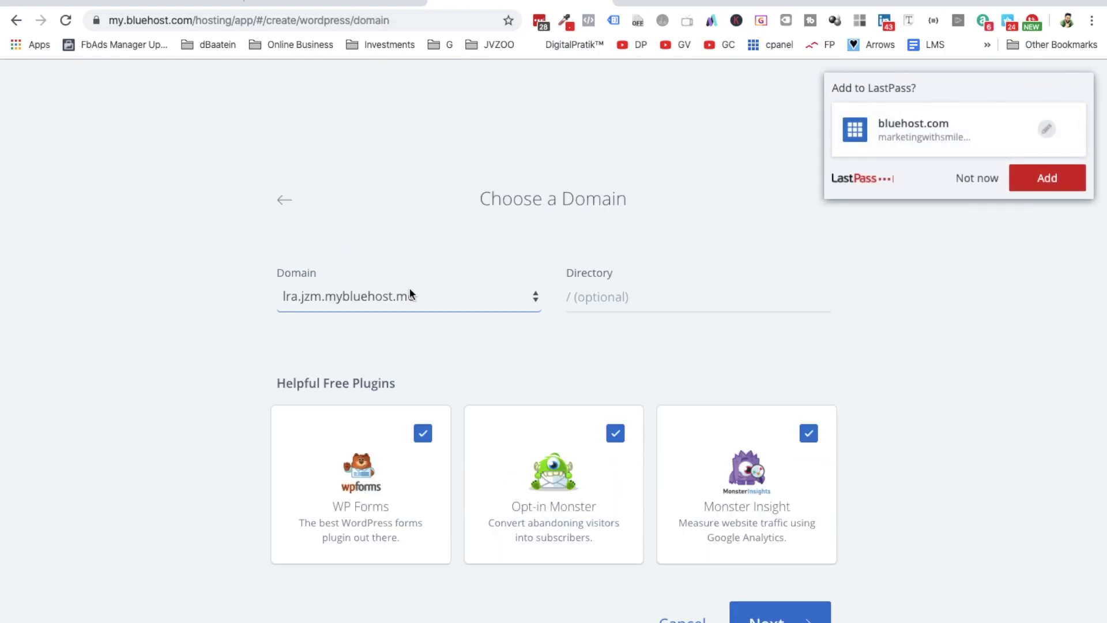
- Save the login to the password manager and choose marketingwithsmile.com with directory '/'
{"action": "left_click", "coordinate": [1040, 174]}
{"action": "left_click", "coordinate": [634, 295]}
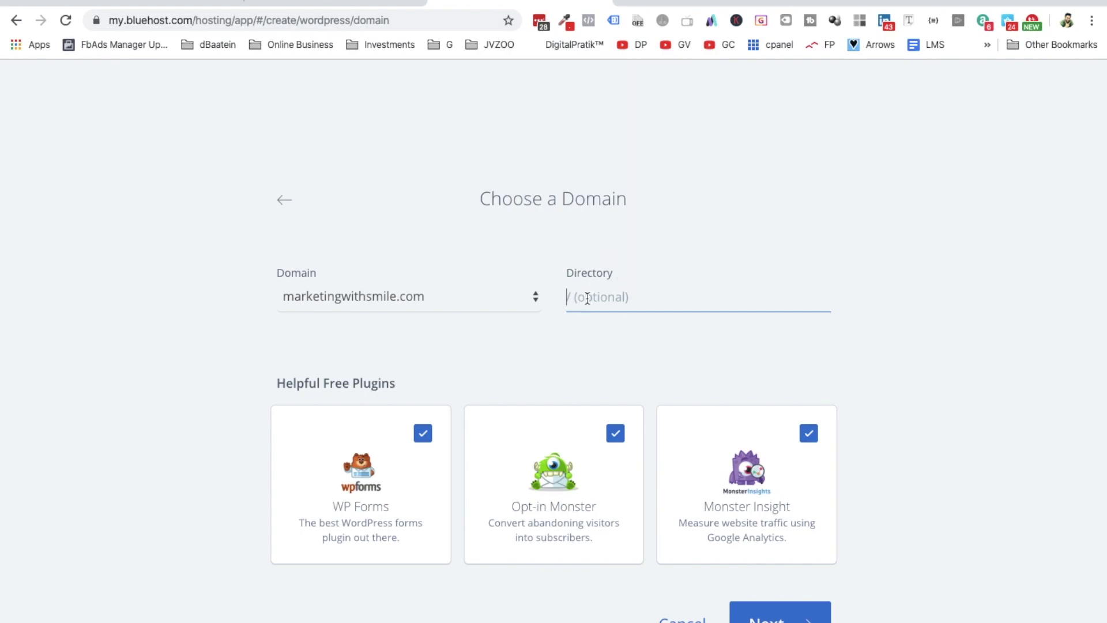
{"action": "type", "text": "."}
{"action": "key", "text": "BackSpace"}
{"action": "left_click", "coordinate": [574, 294]}
{"action": "left_click", "coordinate": [581, 357]}
- Uncheck the WP Forms and Opt-in Monster plugins and start the installation
{"action": "left_click", "coordinate": [423, 434]}
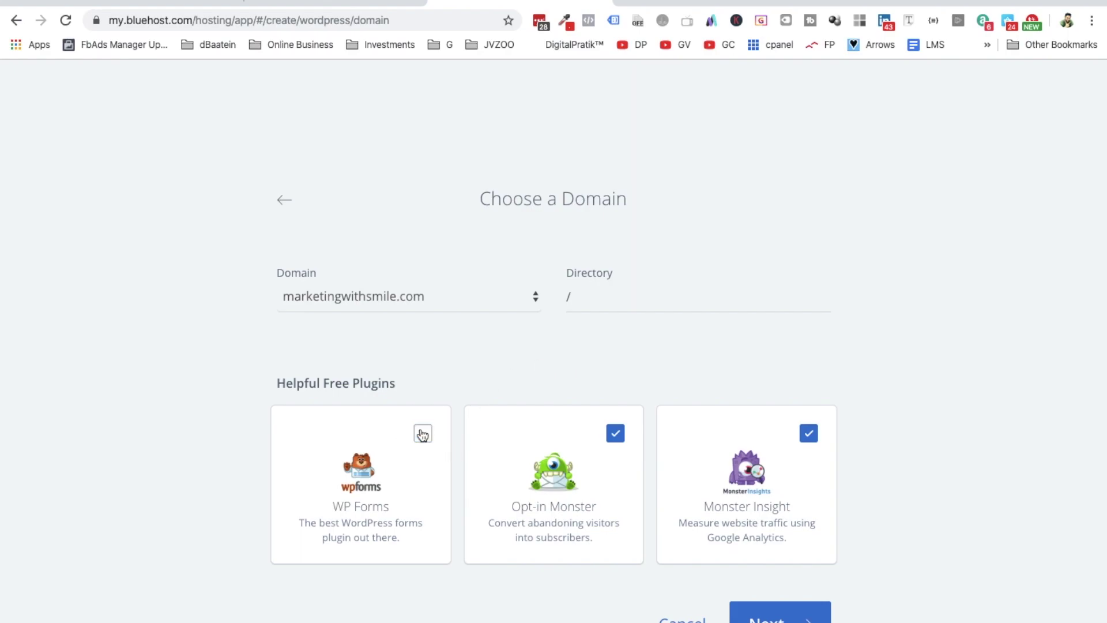
{"action": "left_click", "coordinate": [616, 434]}
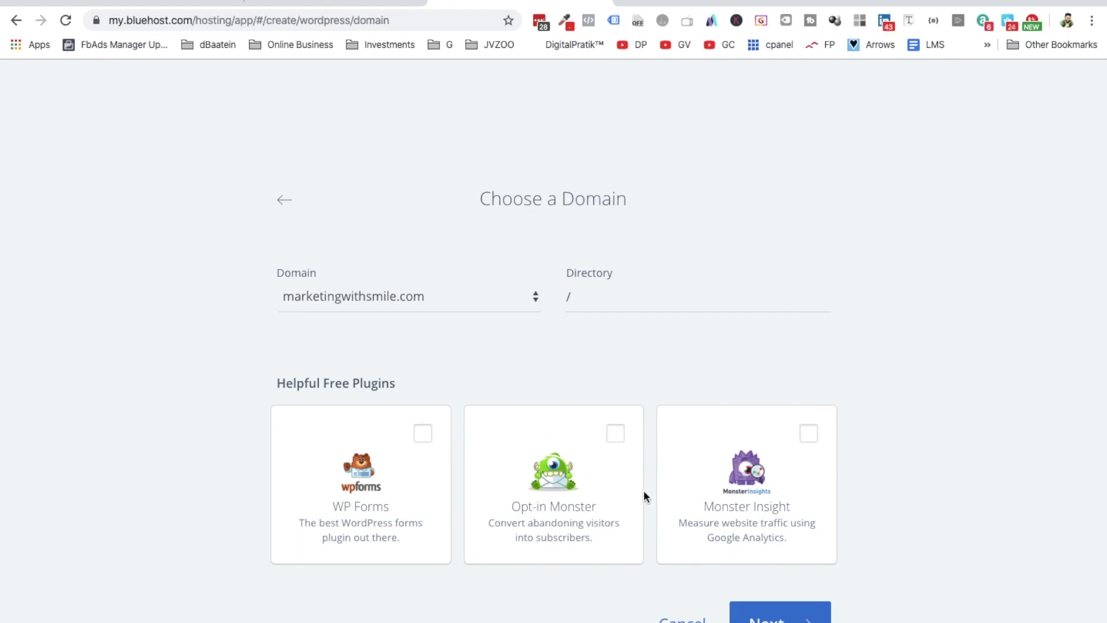
{"action": "scroll", "coordinate": [649, 476], "scroll_direction": "down", "scroll_amount": 1}
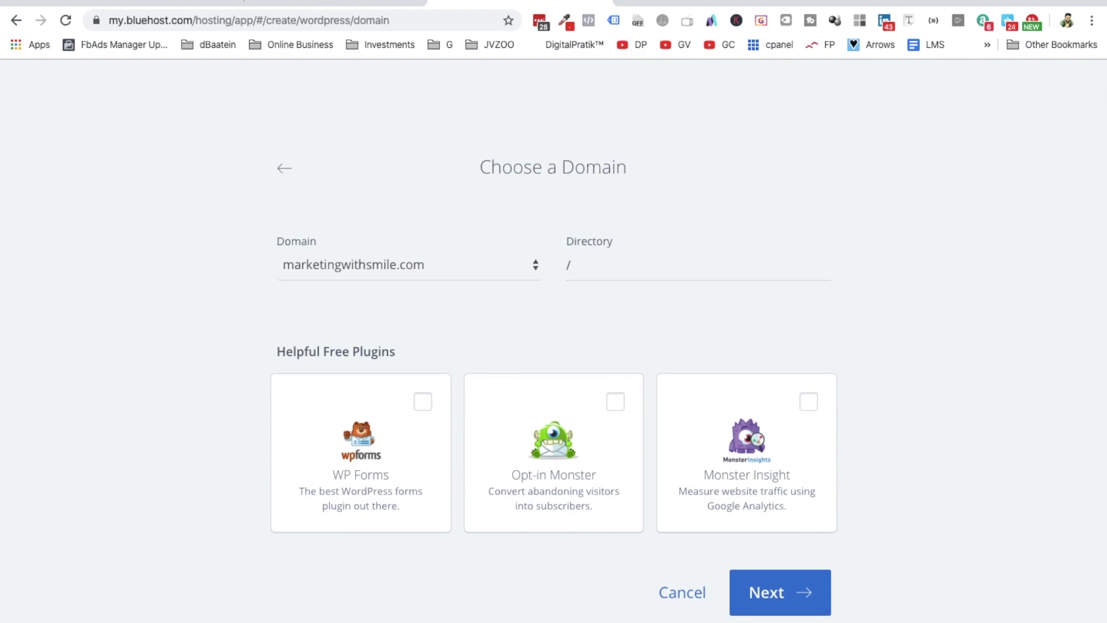
{"action": "left_click", "coordinate": [778, 606]}
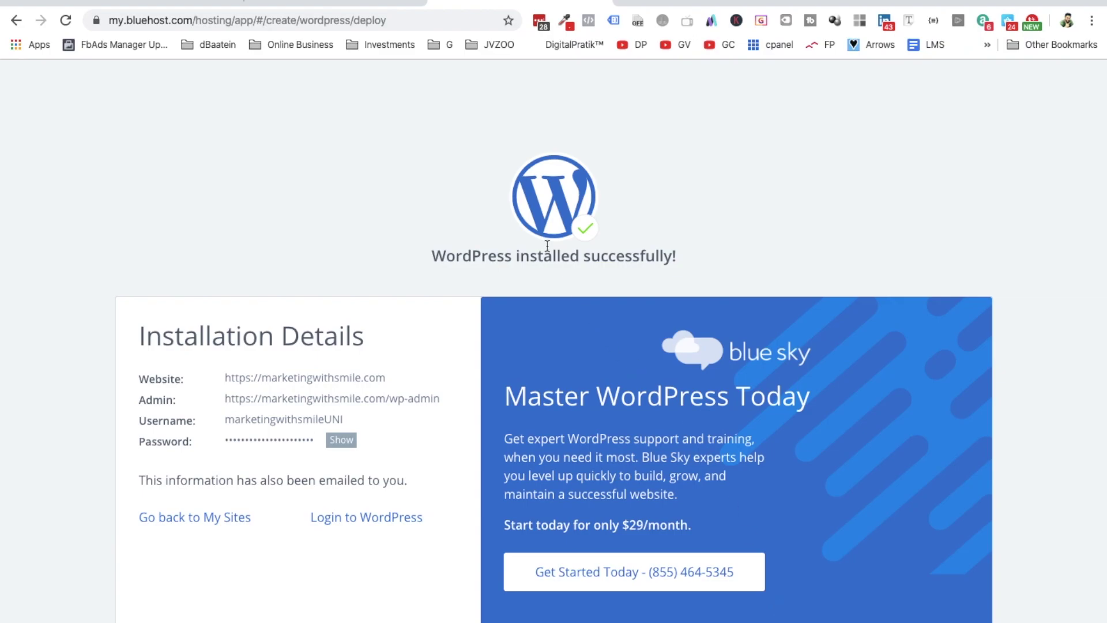
- Select the success message and the marketingwithsmile.com website and wp-admin addresses
{"action": "triple_click", "coordinate": [519, 254]}
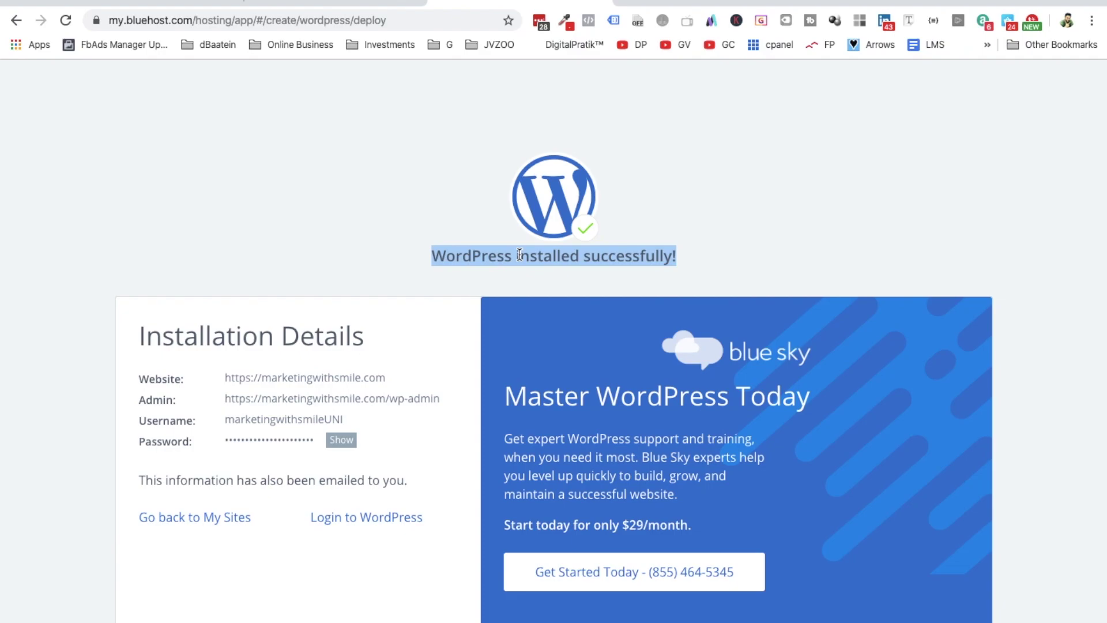
{"action": "triple_click", "coordinate": [295, 380]}
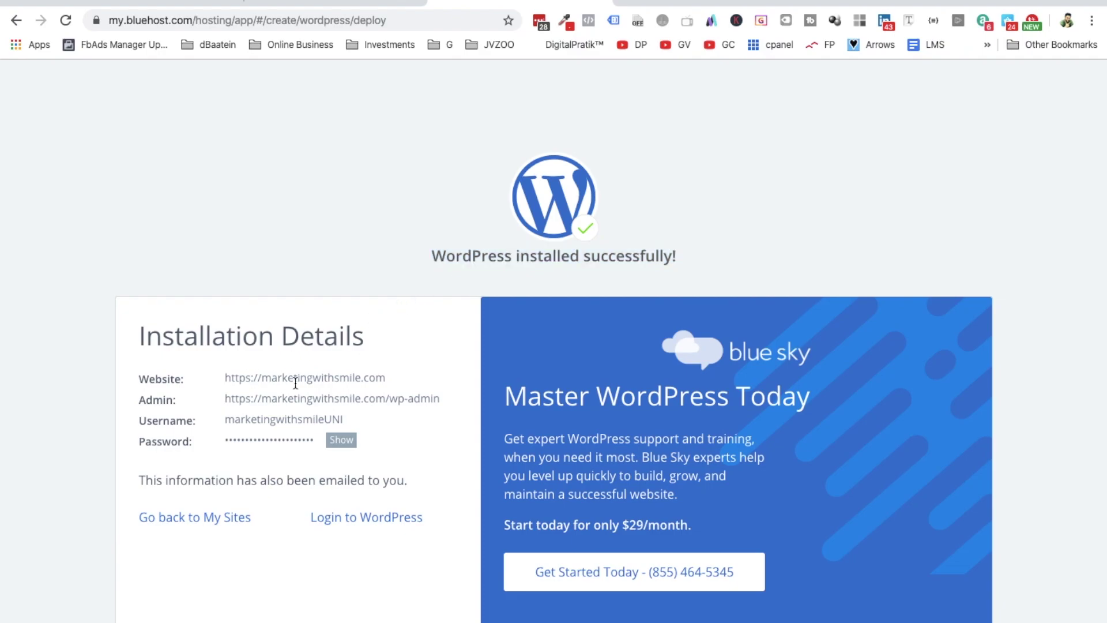
{"action": "triple_click", "coordinate": [265, 399]}
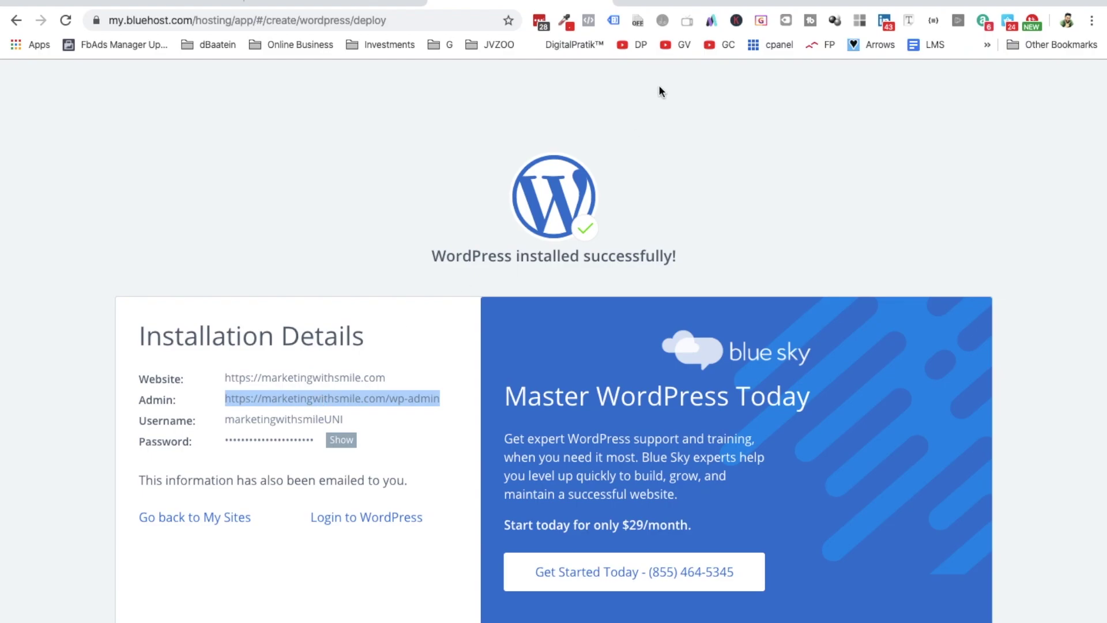
- Enter marketingwithsmile.com/wp-admin in a new tab and highlight its wp-admin part
{"action": "left_click", "coordinate": [629, 1]}
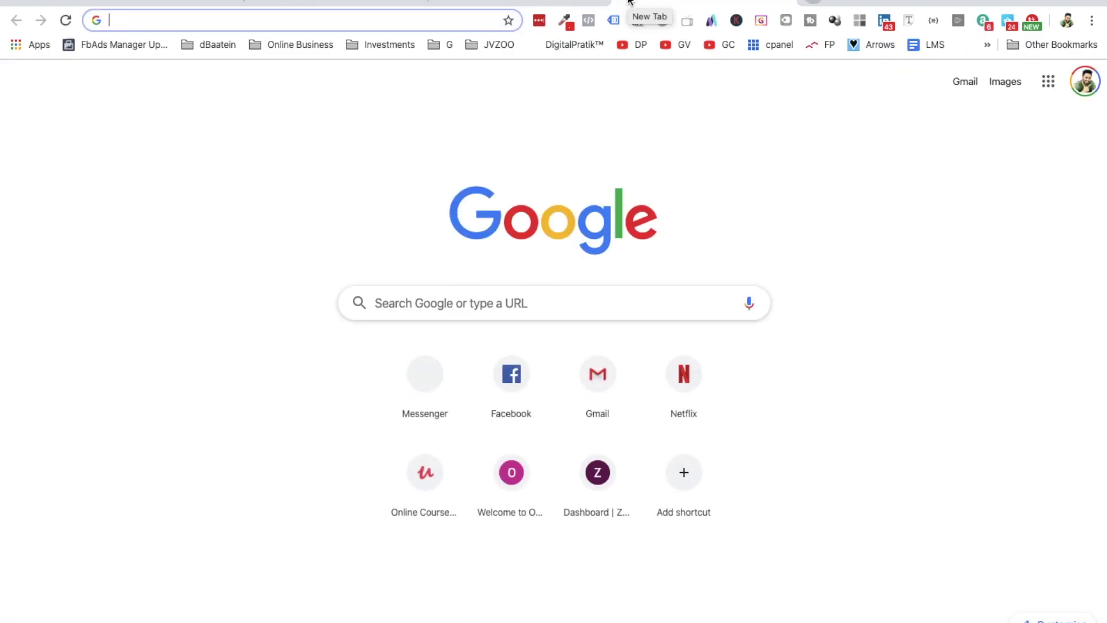
{"action": "type", "text": "marketingwithsmile.com"}
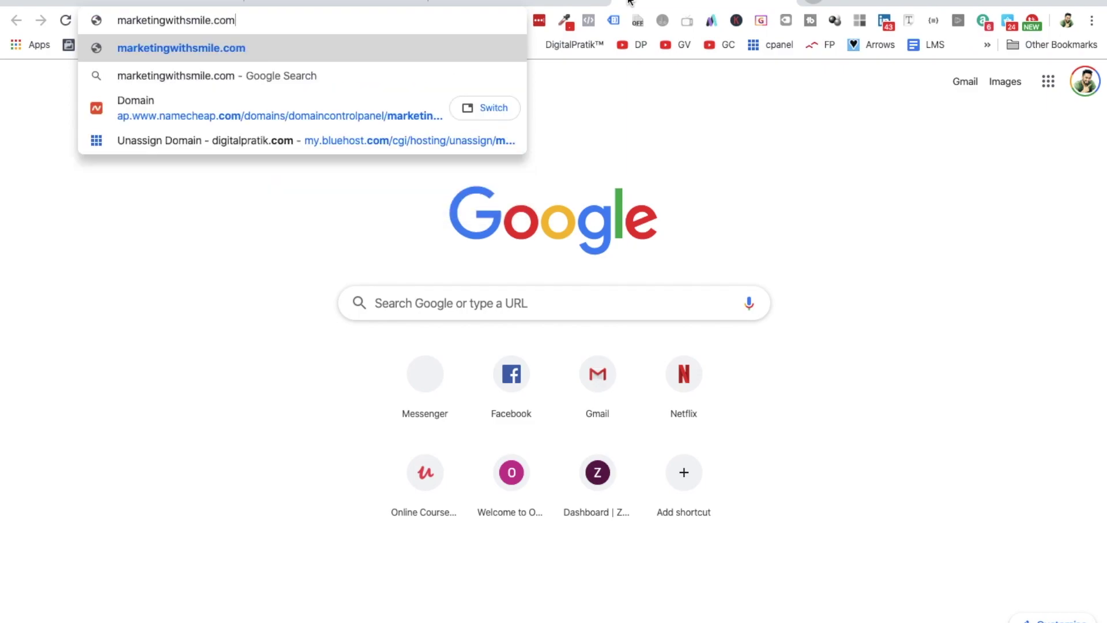
{"action": "type", "text": "/"}
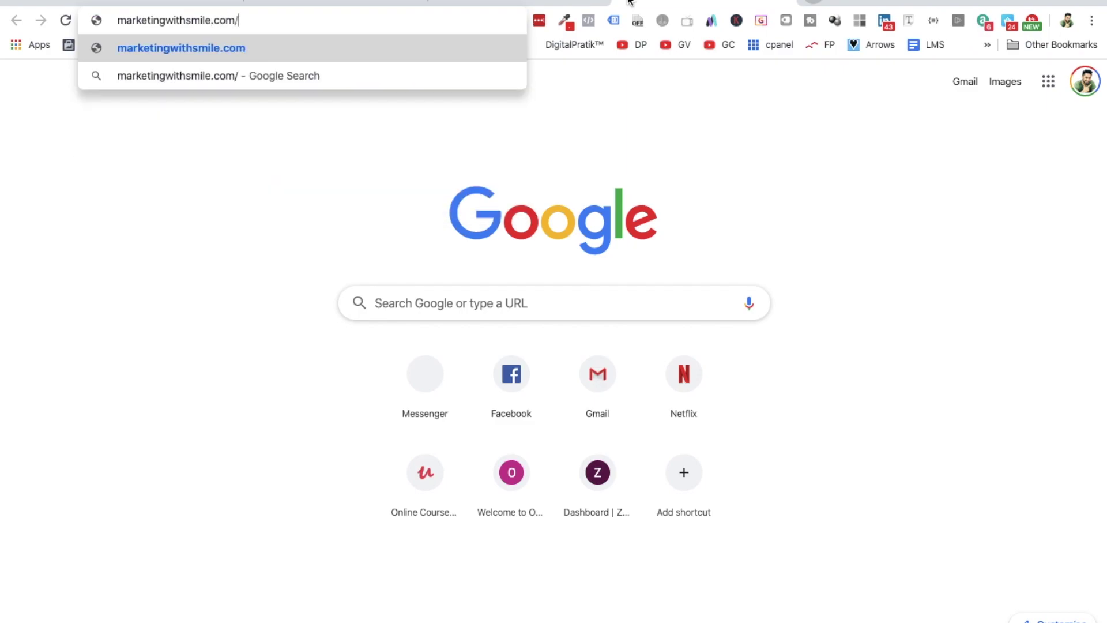
{"action": "type", "text": "wp"}
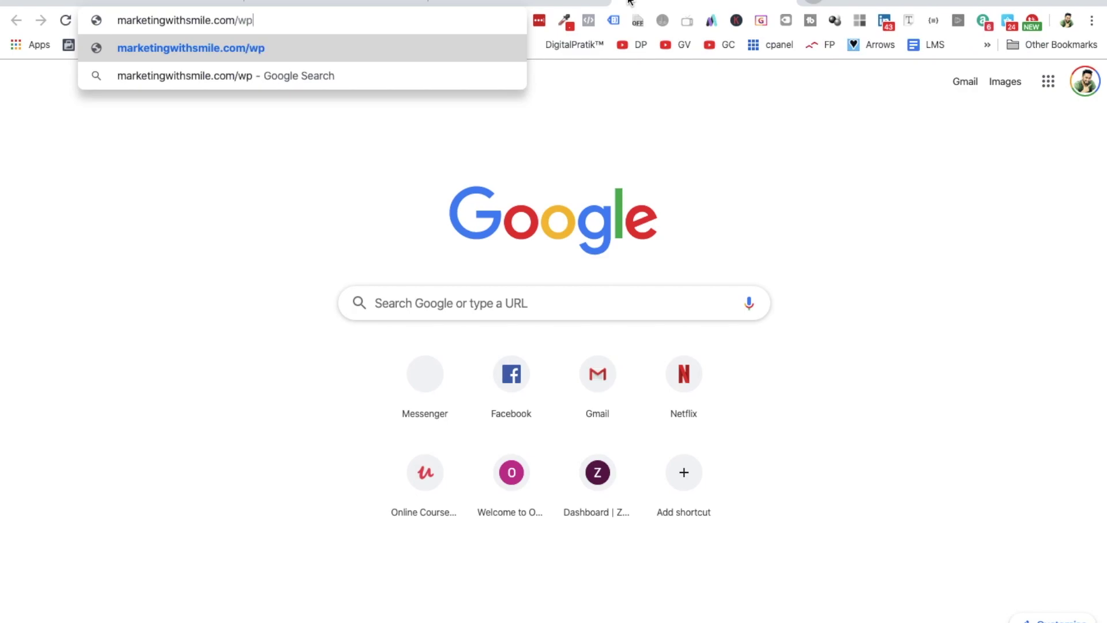
{"action": "type", "text": "-admin"}
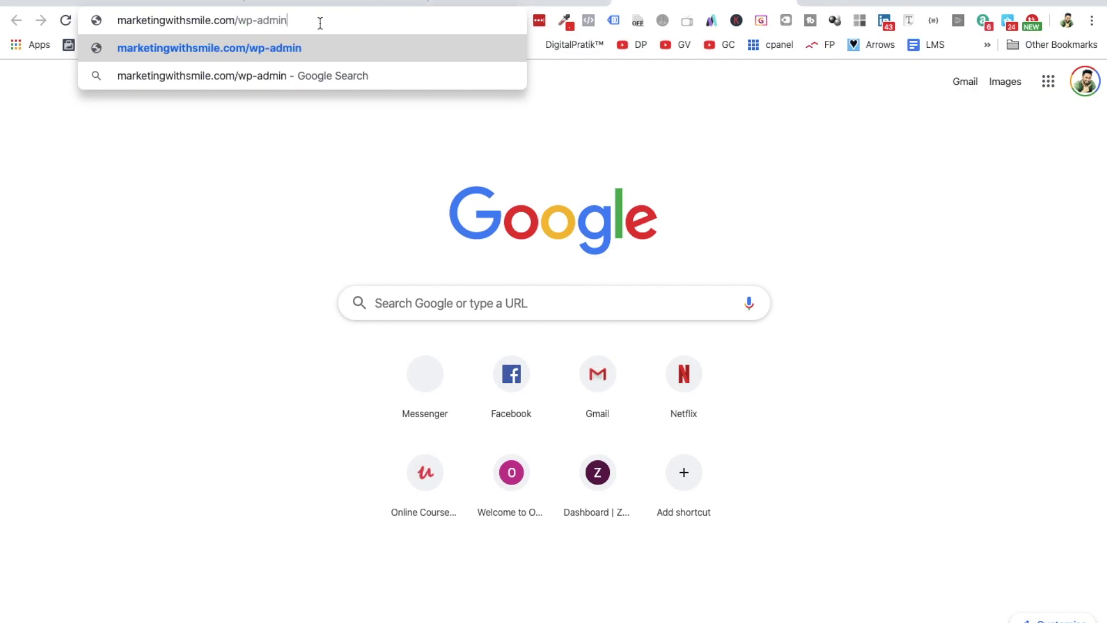
{"action": "left_click_drag", "start_coordinate": [291, 21], "coordinate": [236, 21]}
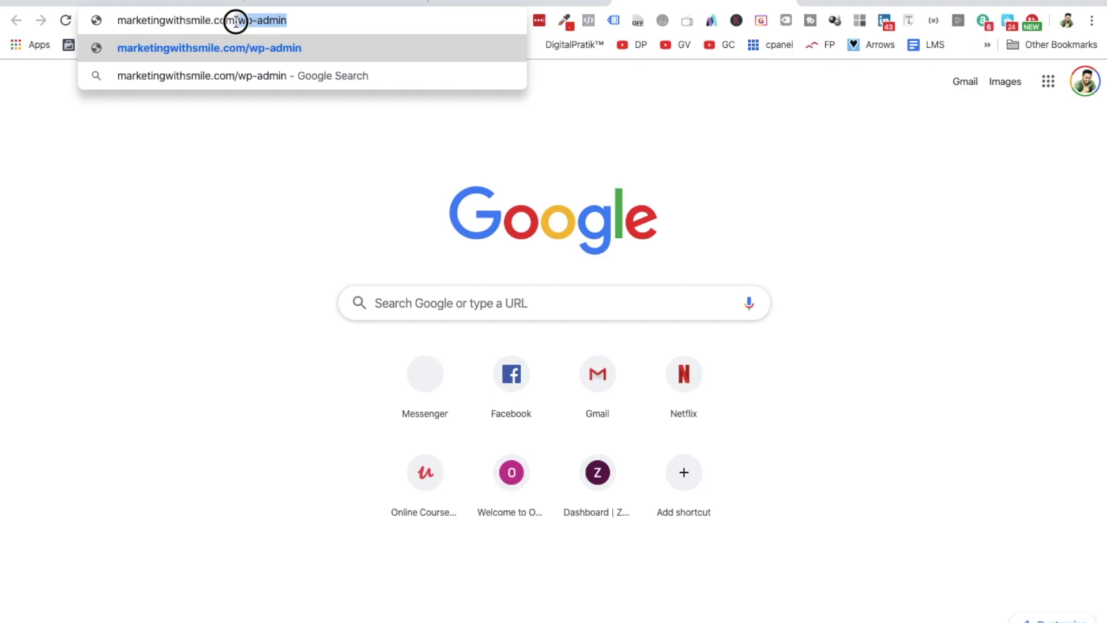
{"action": "left_click", "coordinate": [304, 21]}
{"action": "left_click_drag", "start_coordinate": [305, 20], "coordinate": [237, 21]}
- Copy the admin username from Bluehost's installation details, then load the wp-admin address
{"action": "left_click", "coordinate": [508, 3]}
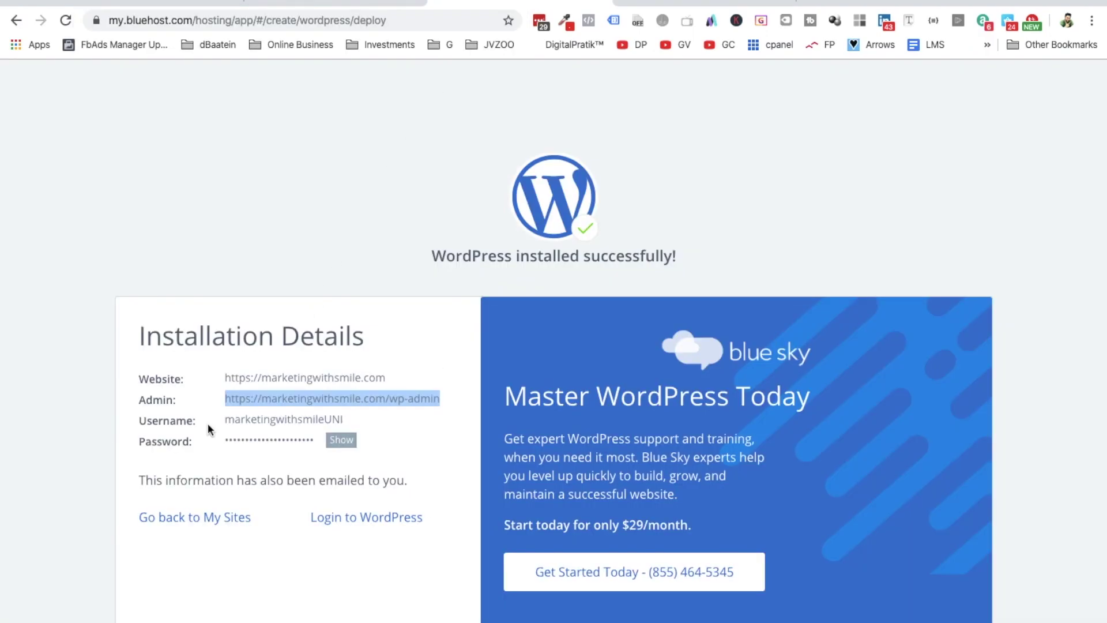
{"action": "double_click", "coordinate": [282, 419]}
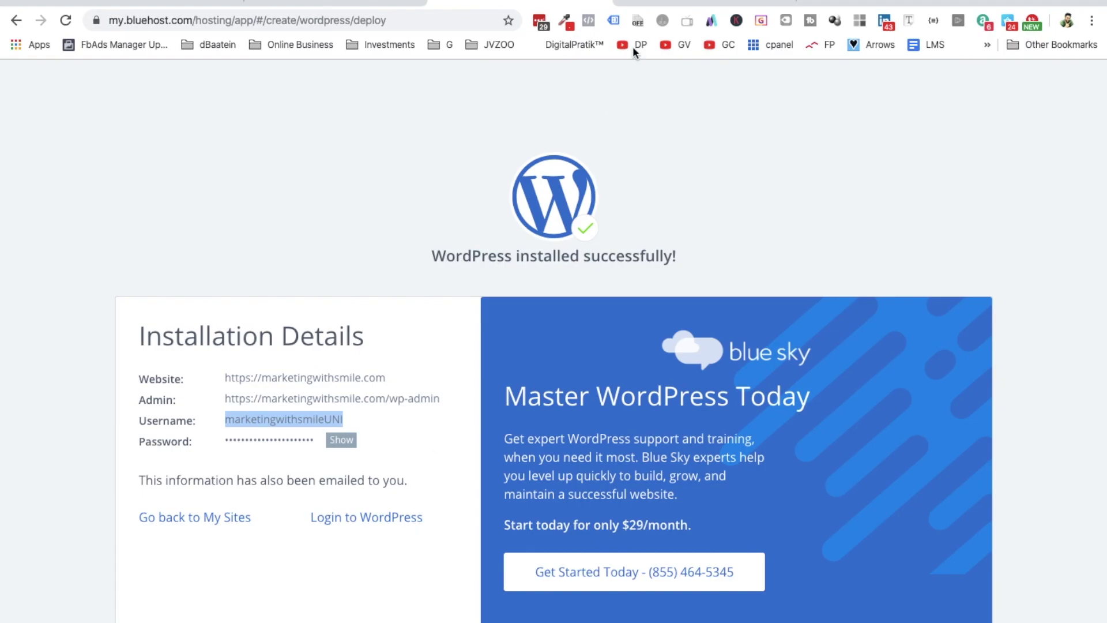
{"action": "left_click", "coordinate": [666, 1]}
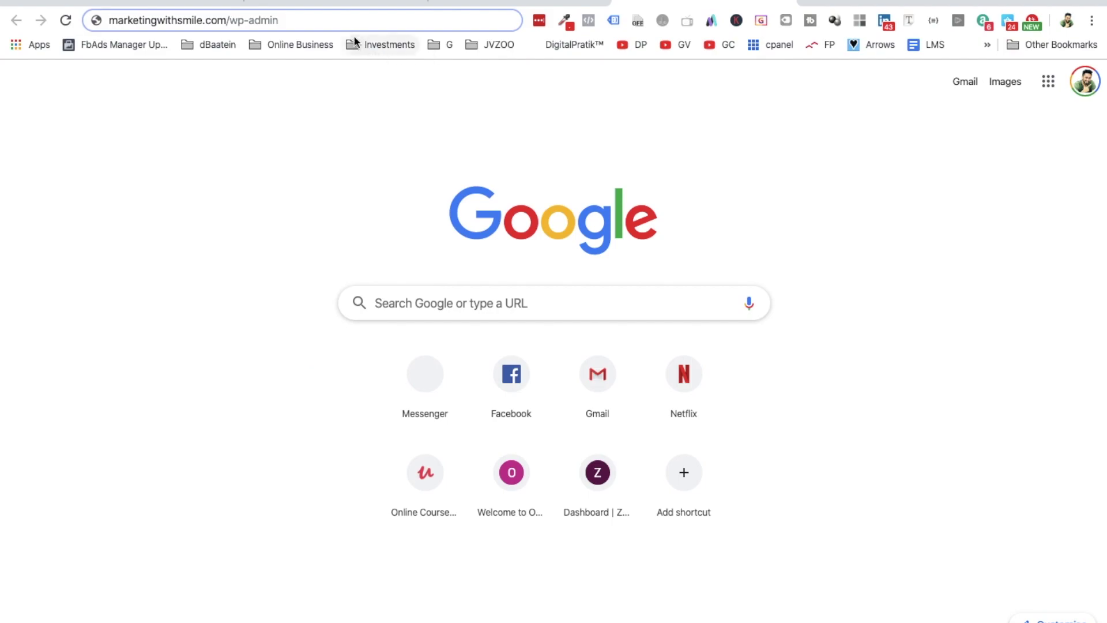
{"action": "key", "text": "Return"}
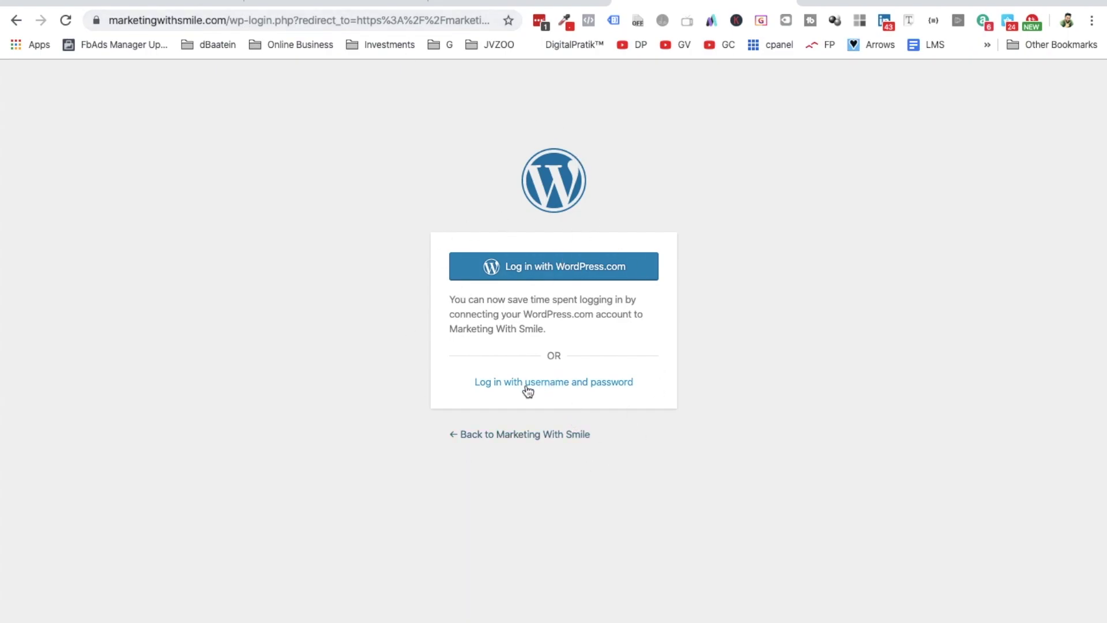
- Choose username-and-password sign-in, enter the admin username, paste the password and log in
{"action": "left_click", "coordinate": [564, 385]}
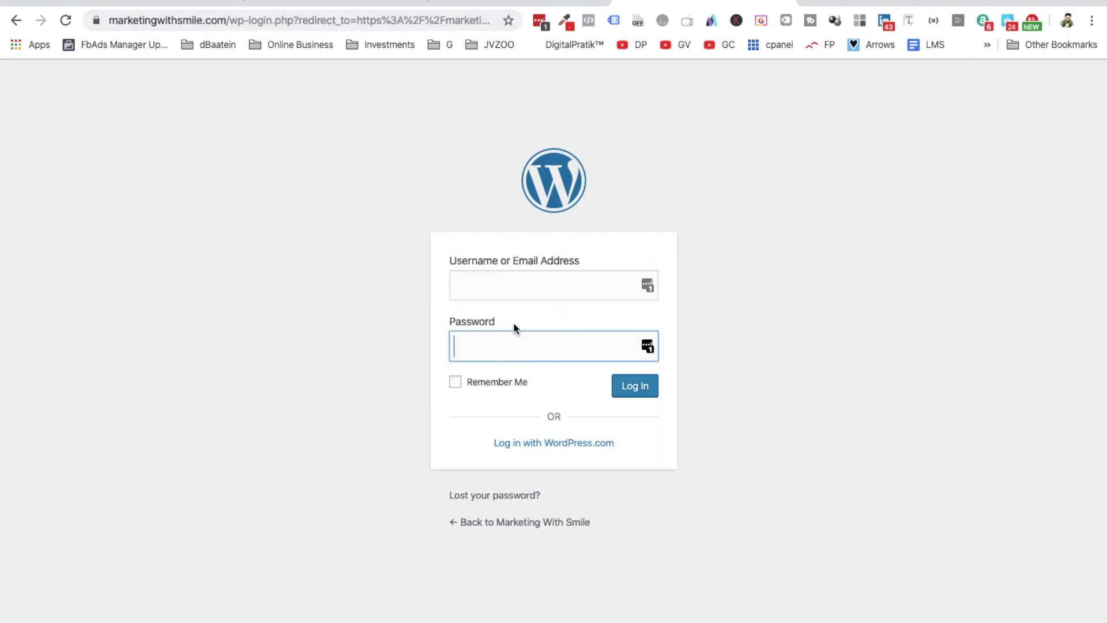
{"action": "left_click", "coordinate": [492, 282]}
{"action": "type", "text": "make"}
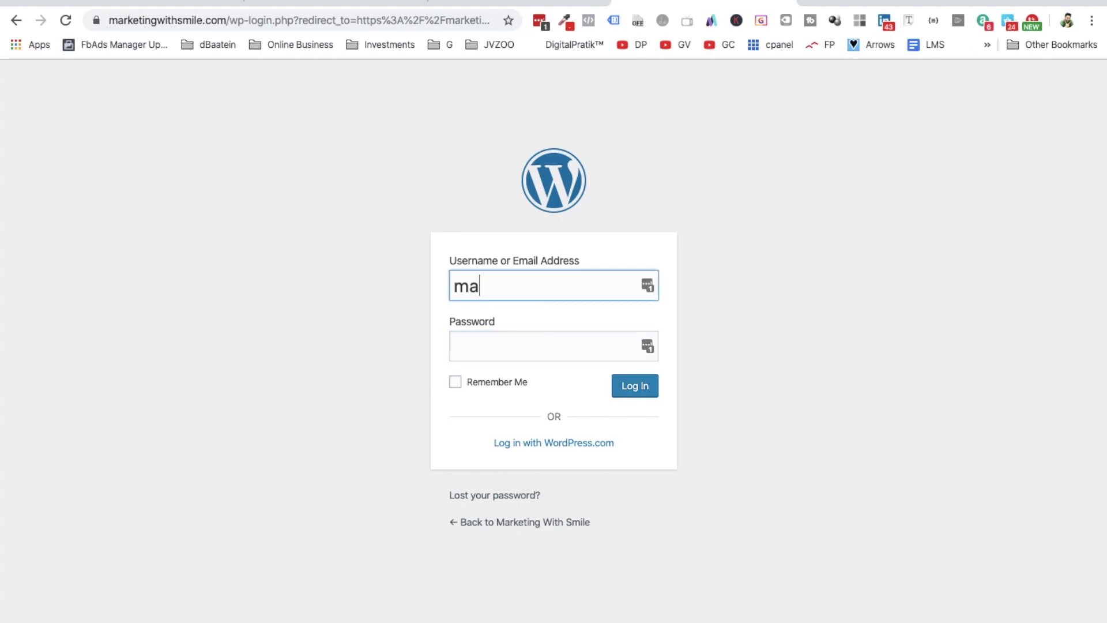
{"action": "key", "text": "BackSpace"}
{"action": "key", "text": "BackSpace"}
{"action": "type", "text": "rketingwithsmile"}
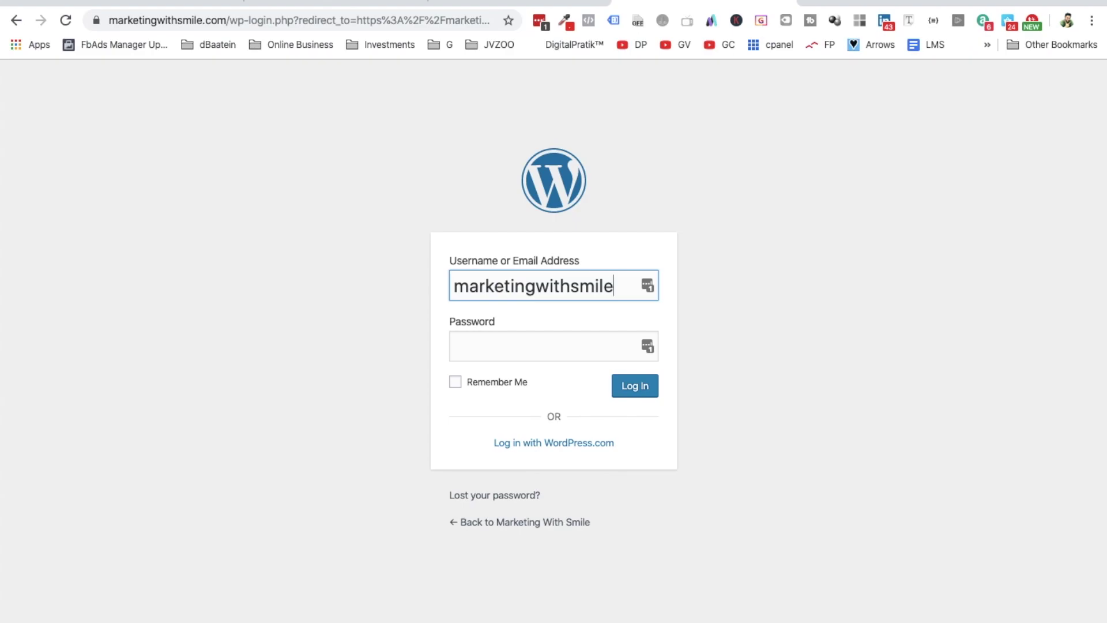
{"action": "type", "text": "UN"}
{"action": "left_click", "coordinate": [496, 348]}
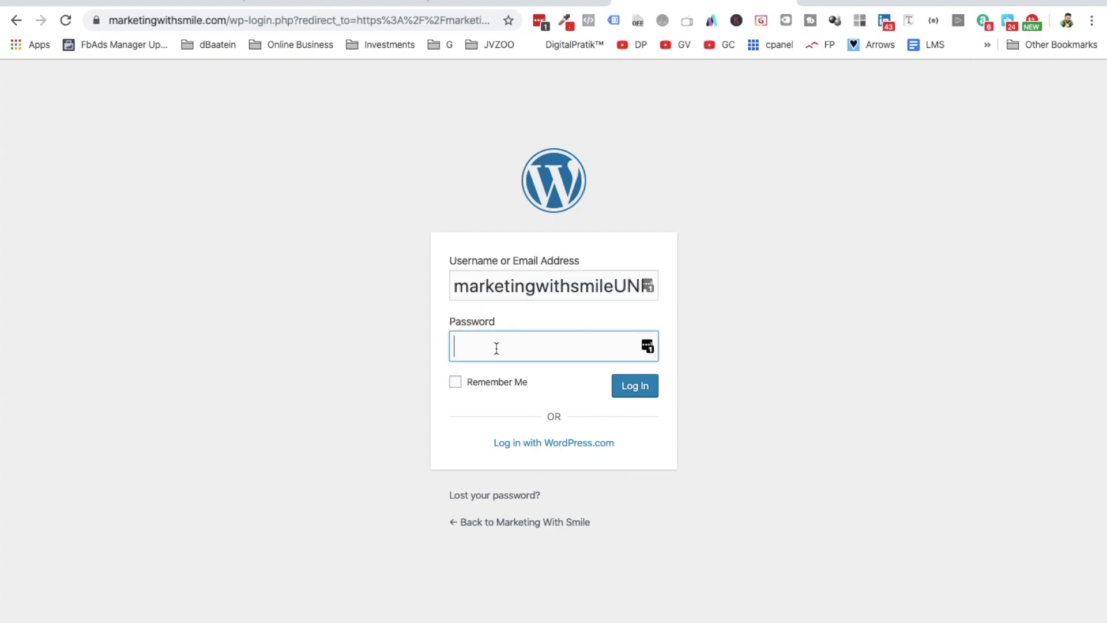
{"action": "type", "text": "••"}
{"action": "key", "text": "ctrl+v"}
{"action": "key", "text": "Return"}
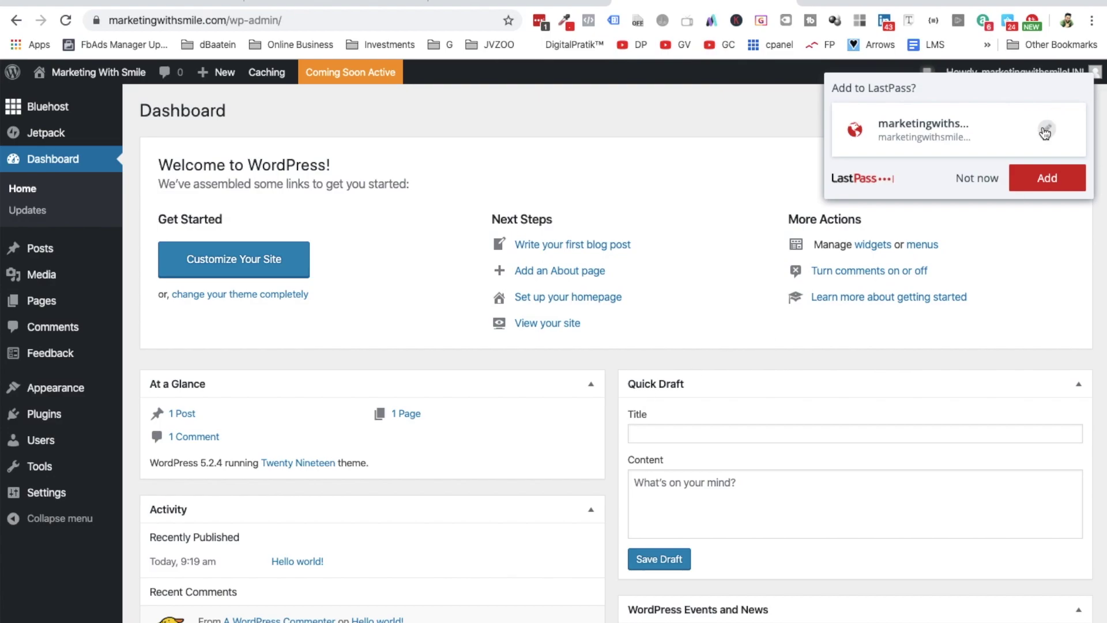
- Add the login to LastPass, then choose Visit Site from the site-name menu
{"action": "left_click", "coordinate": [1047, 177]}
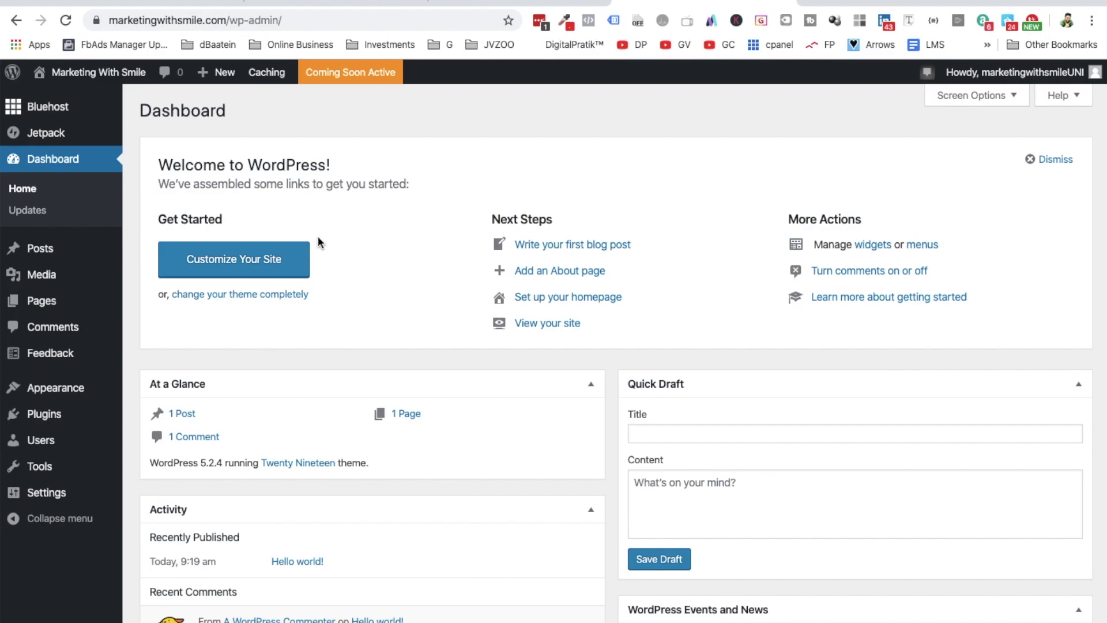
{"action": "mouse_move", "coordinate": [105, 78]}
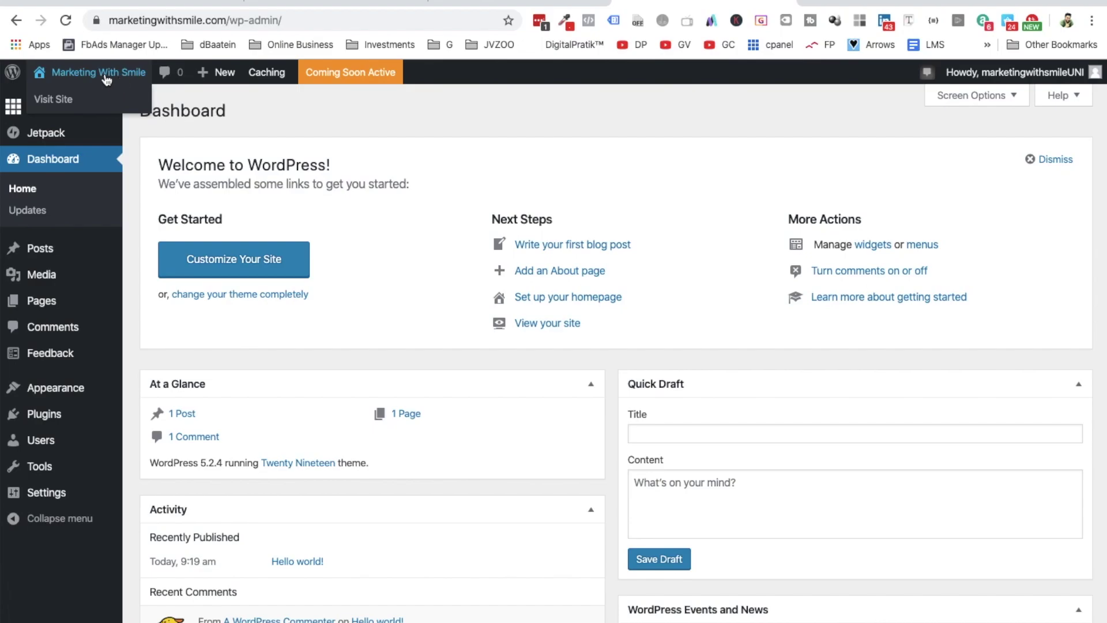
{"action": "left_click", "coordinate": [57, 103]}
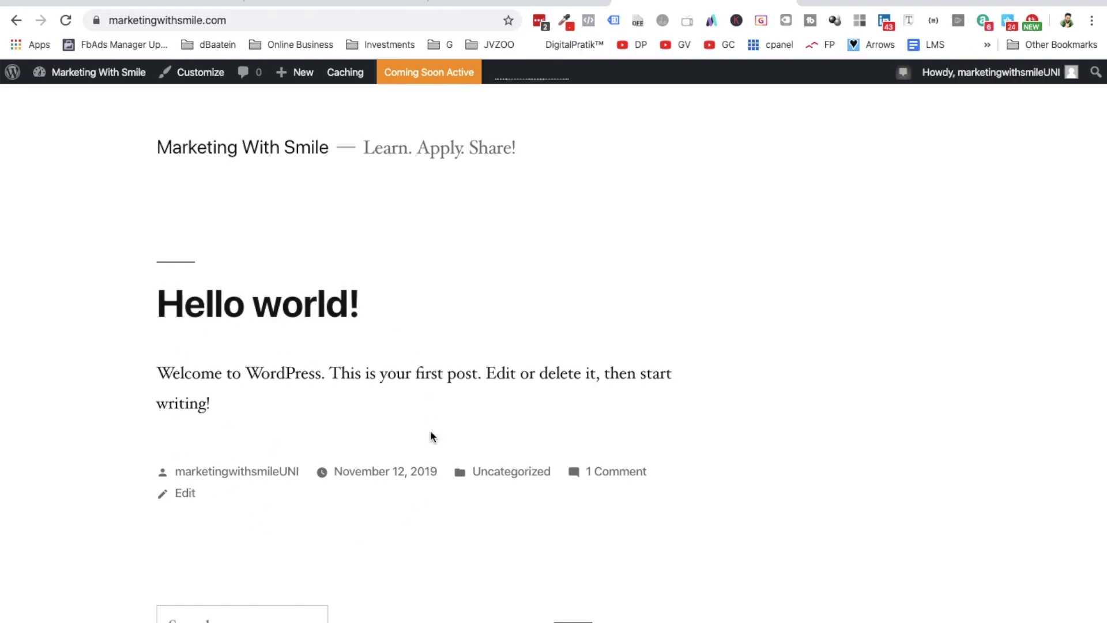
- Scroll the homepage to review the tagline, 'Hello world!' post and sidebar widgets
{"action": "scroll", "coordinate": [430, 435], "scroll_direction": "down", "scroll_amount": 10}
{"action": "scroll", "coordinate": [430, 435], "scroll_direction": "up", "scroll_amount": 4}
{"action": "scroll", "coordinate": [431, 436], "scroll_direction": "up", "scroll_amount": 5}
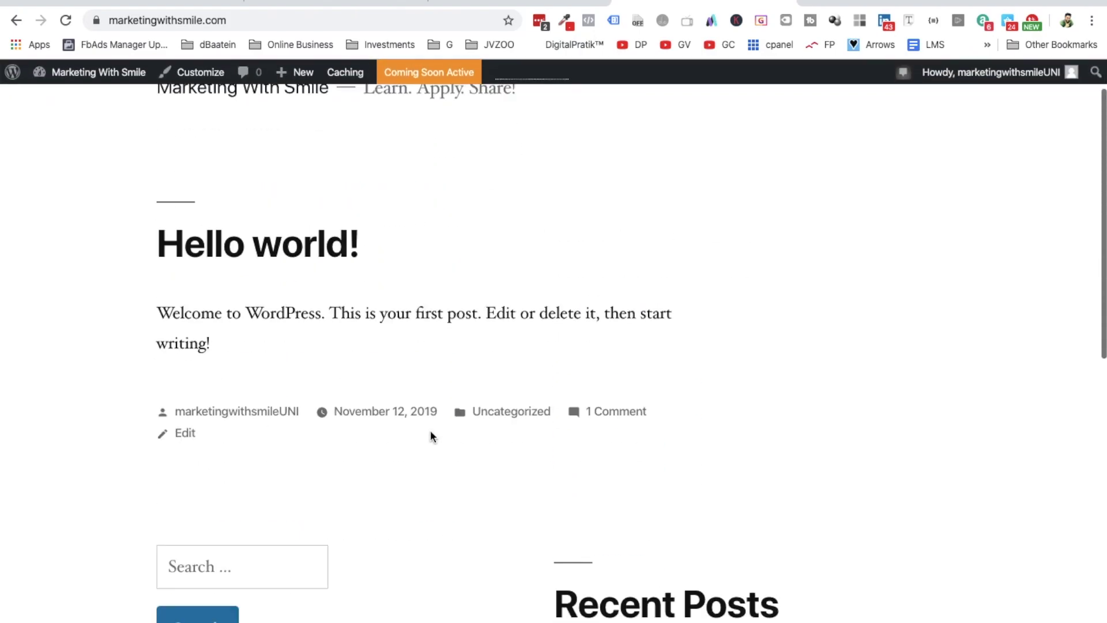
{"action": "scroll", "coordinate": [431, 435], "scroll_direction": "down", "scroll_amount": 10}
{"action": "scroll", "coordinate": [430, 435], "scroll_direction": "up", "scroll_amount": 12}
{"action": "scroll", "coordinate": [431, 436], "scroll_direction": "down", "scroll_amount": 12}
{"action": "scroll", "coordinate": [430, 437], "scroll_direction": "up", "scroll_amount": 12}
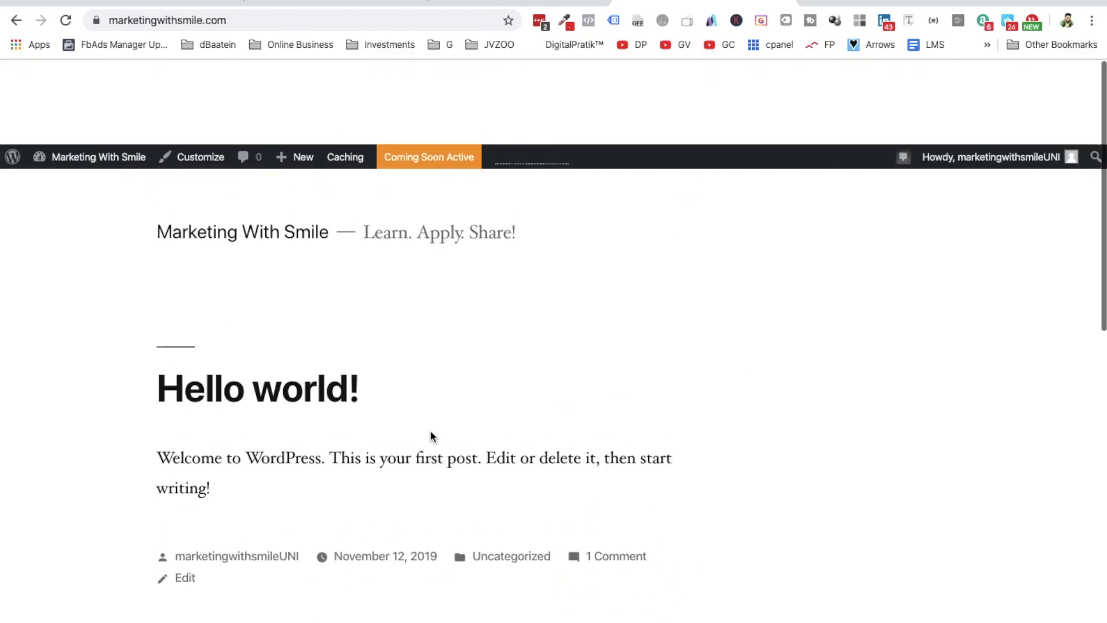
{"action": "scroll", "coordinate": [431, 437], "scroll_direction": "down", "scroll_amount": 2}
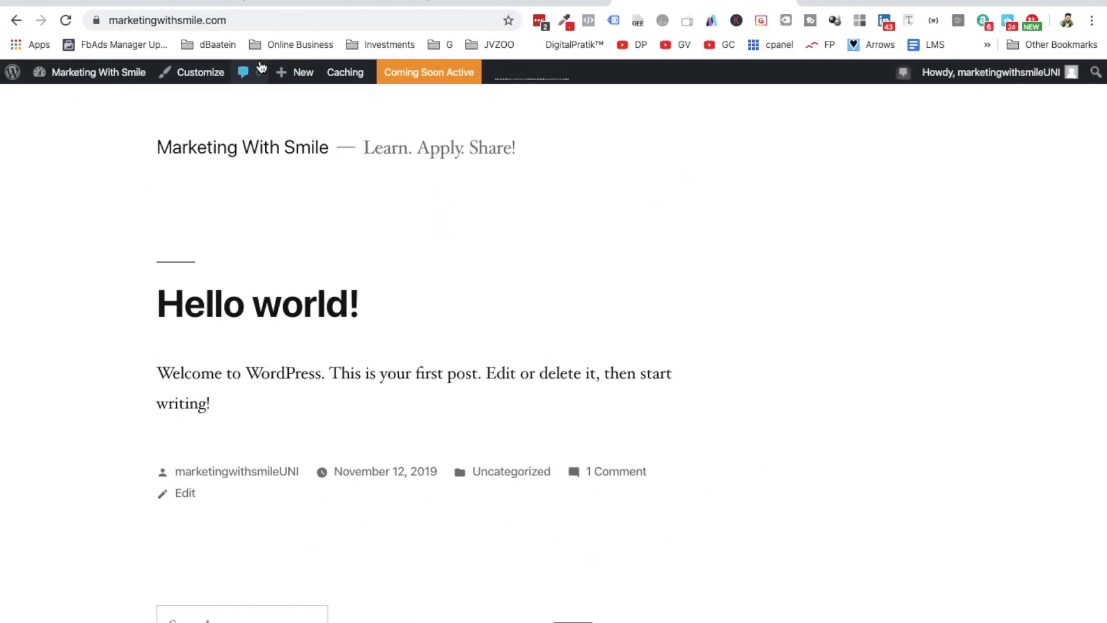
{"action": "mouse_move", "coordinate": [291, 73]}
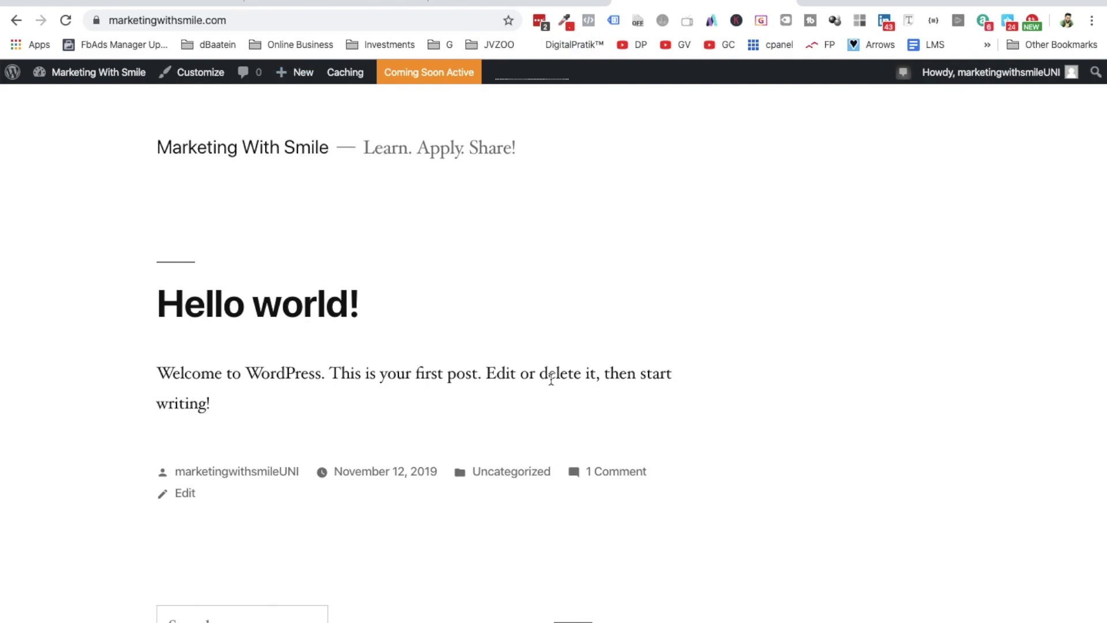